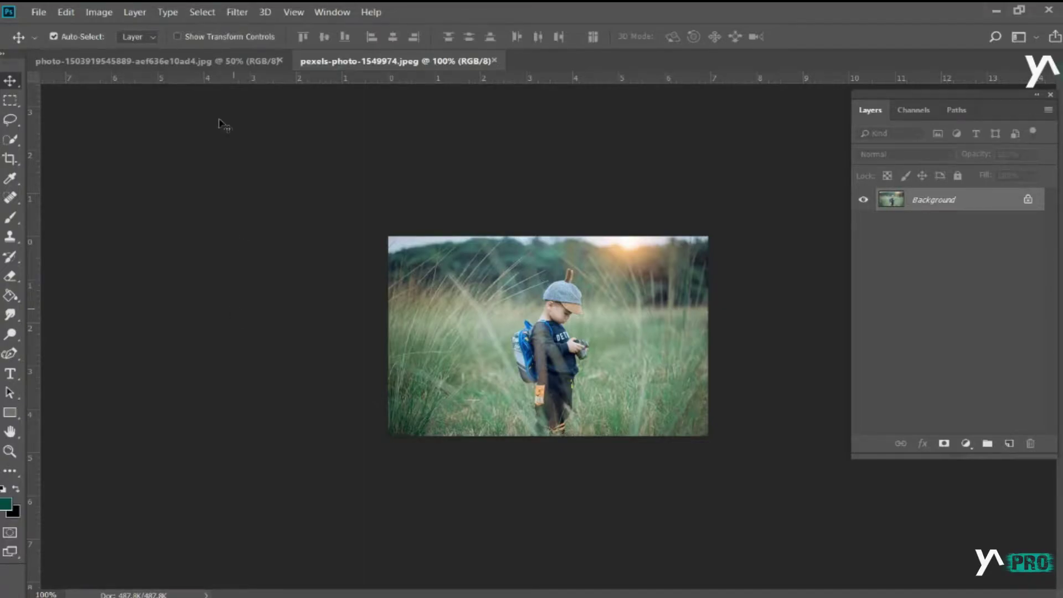
# Step: Open the Camera Raw Filter from the Filter menu on the boy-in-grass photo
pyautogui.click(237, 12)
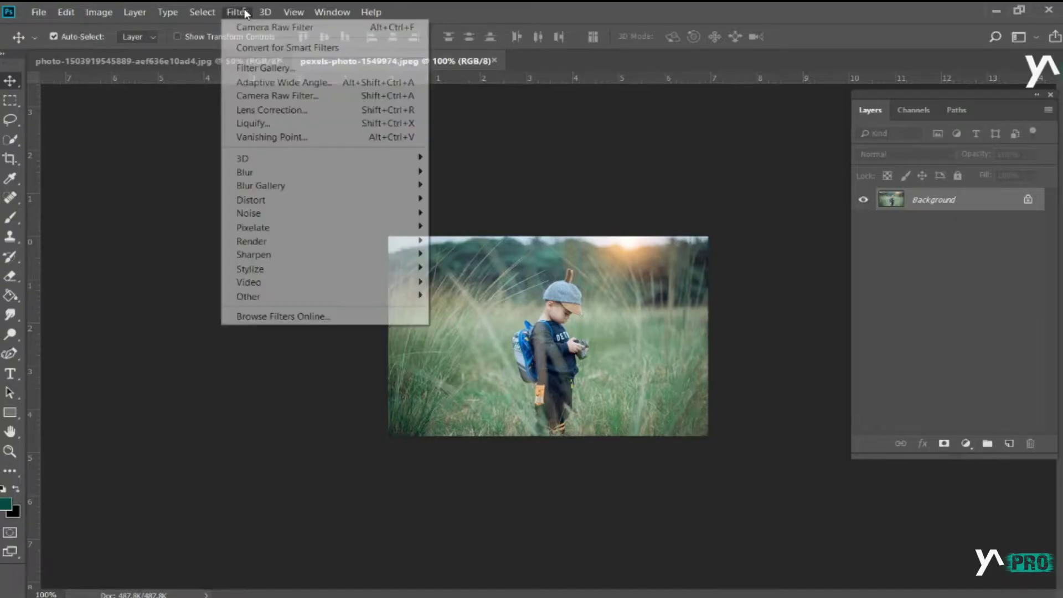
pyautogui.click(277, 96)
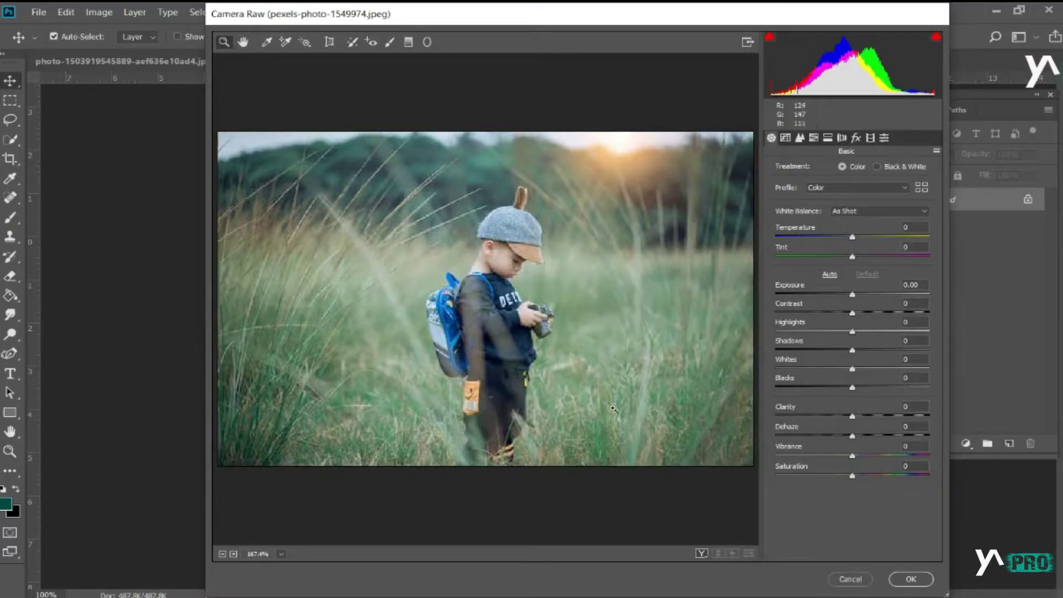
# Step: Show Before/After side by side and set Temperature +5, Tint -6, Exposure +0.10, Contrast +15
pyautogui.click(702, 553)
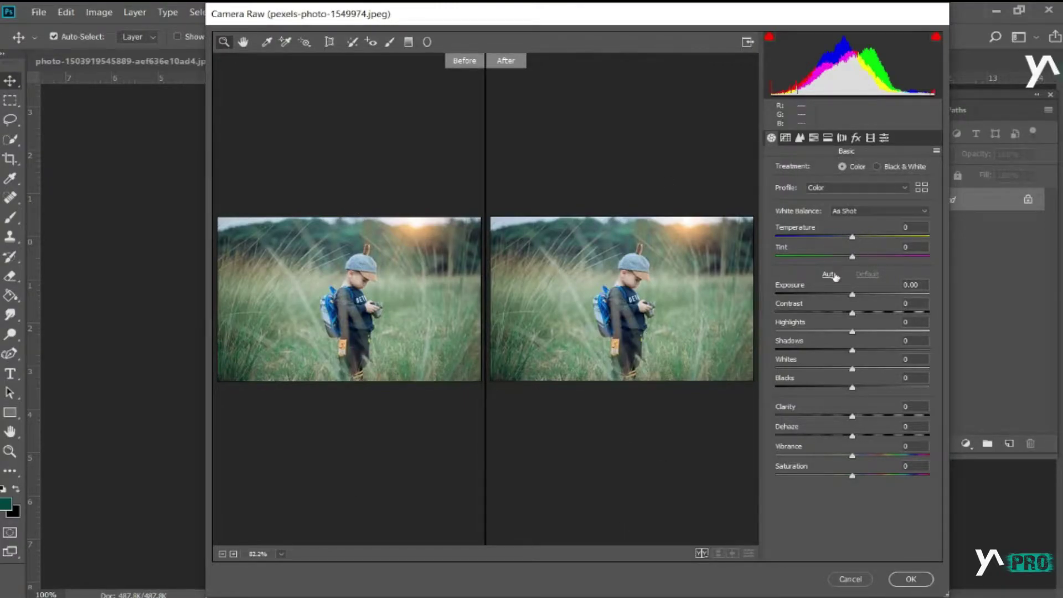
pyautogui.click(908, 228)
pyautogui.write('5')
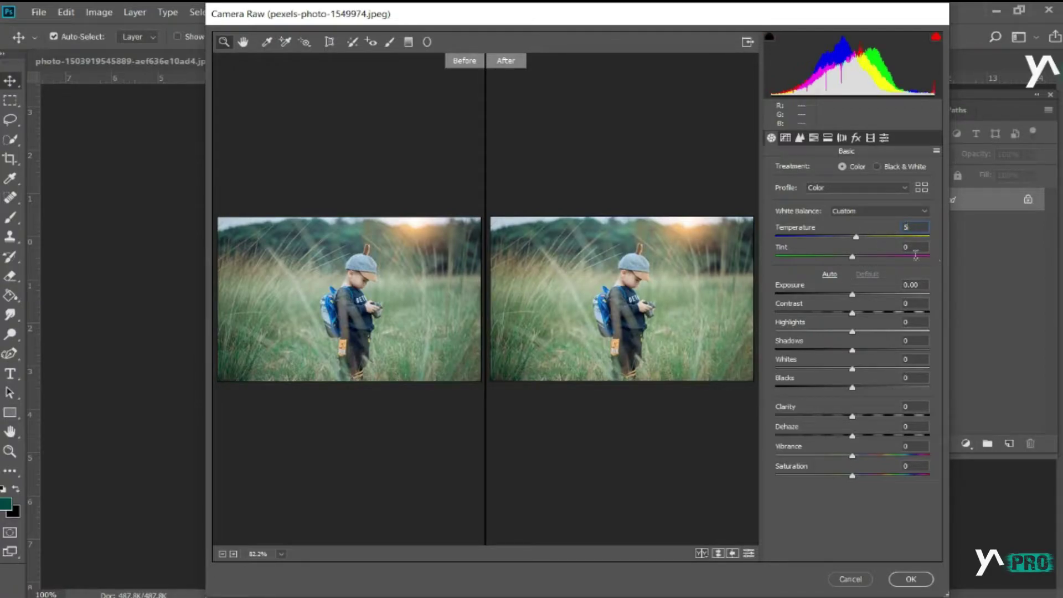
pyautogui.click(880, 250)
pyautogui.write('-6')
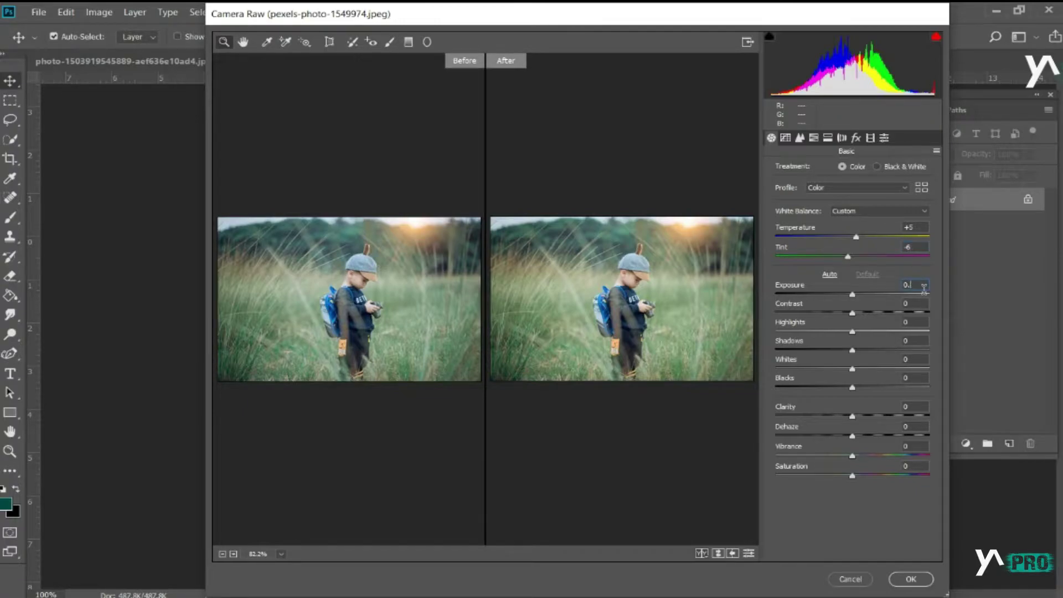
pyautogui.write('10')
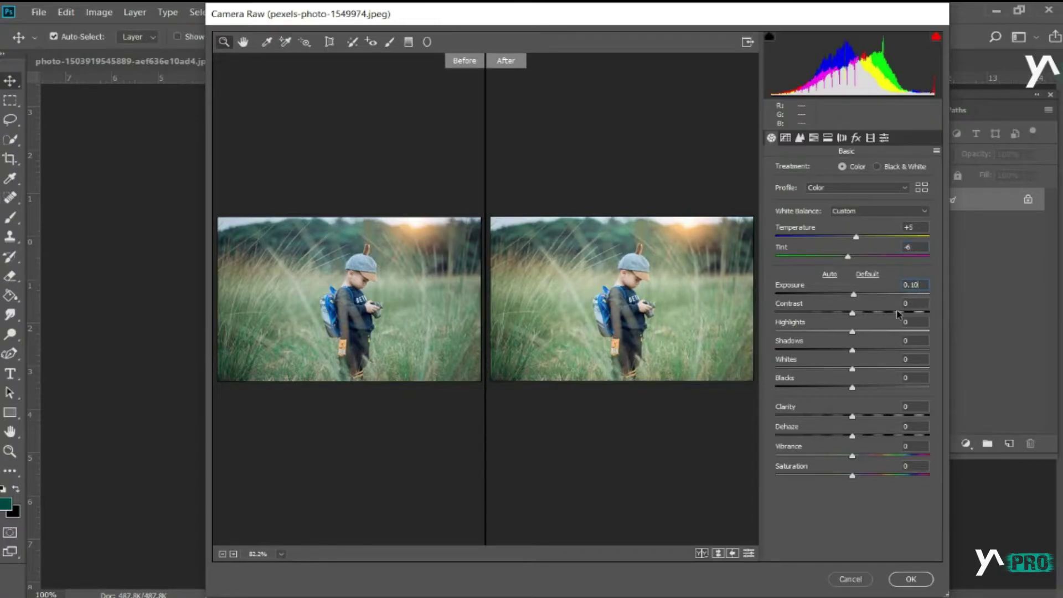
pyautogui.click(900, 305)
pyautogui.write('15')
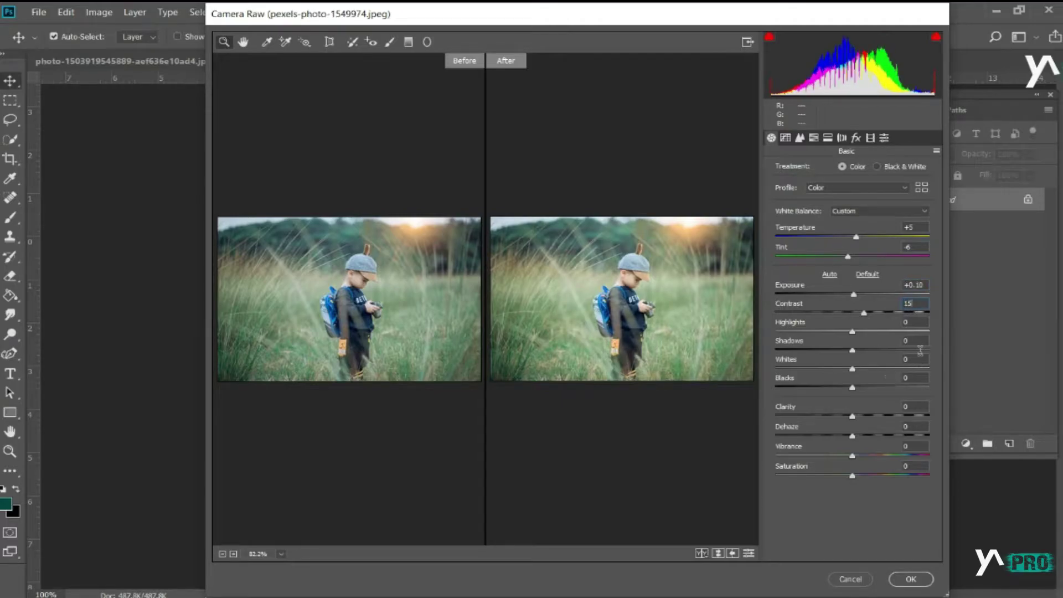
# Step: Set Shadows +10, Whites +15, Blacks -28 and Clarity +17 in the Basic panel
pyautogui.click(914, 343)
pyautogui.write('0')
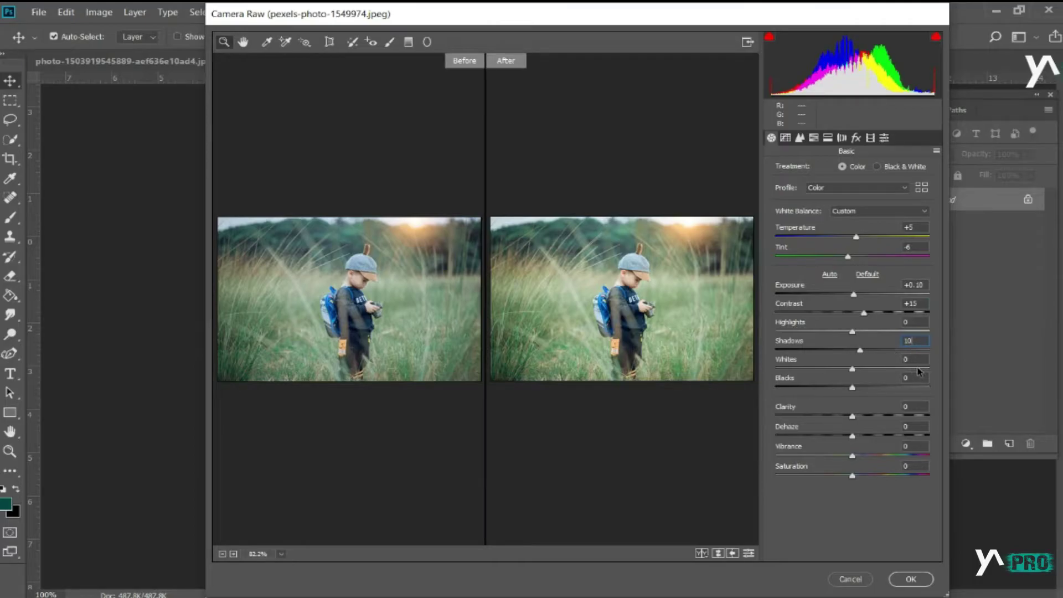
pyautogui.press('Tab')
pyautogui.write('15')
pyautogui.moveTo(848, 387); pyautogui.dragTo(831, 387)
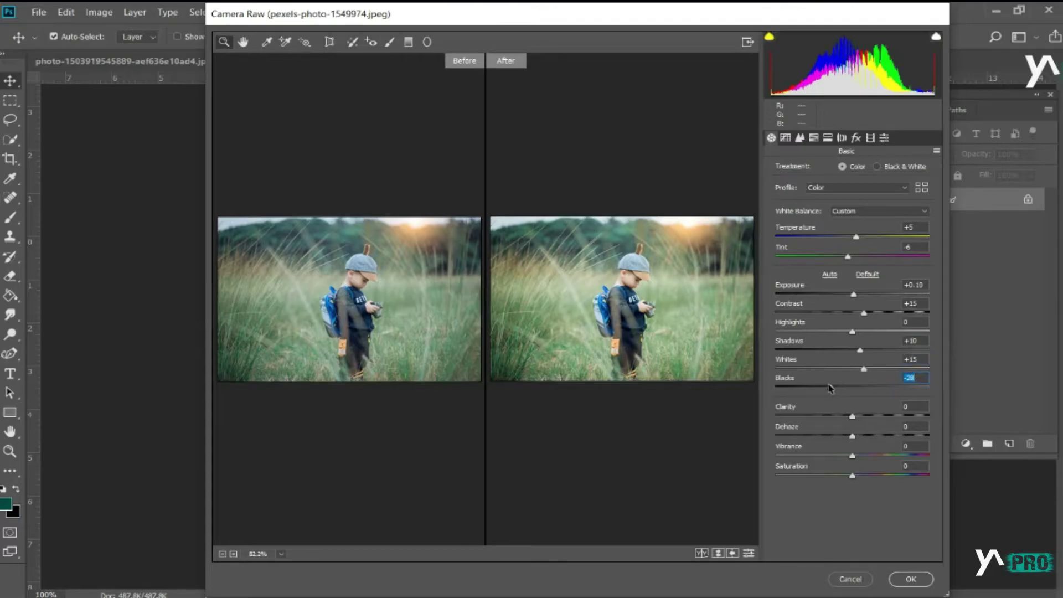
pyautogui.click(865, 415)
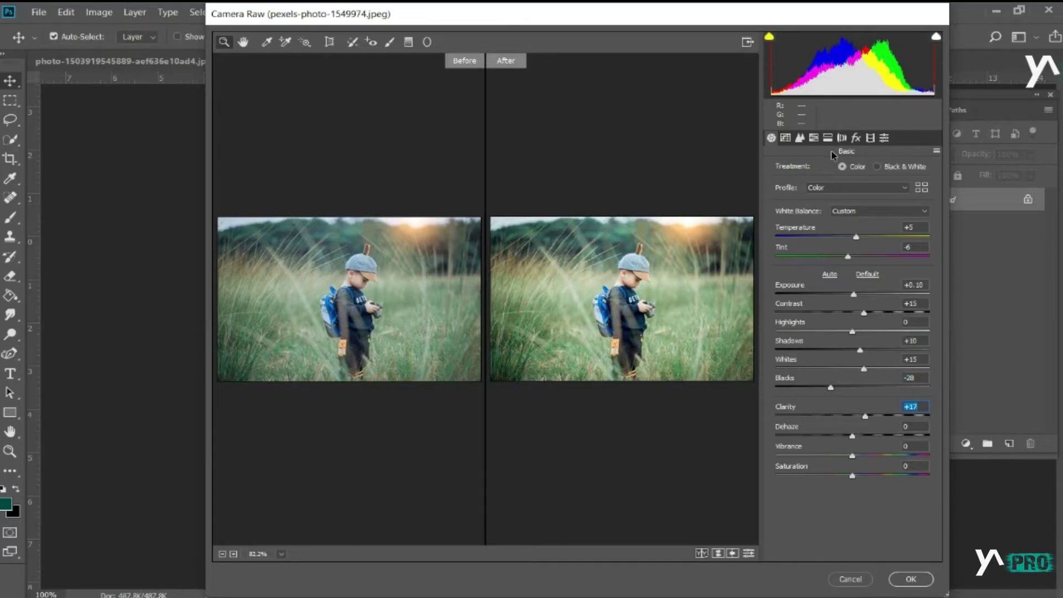
pyautogui.click(800, 138)
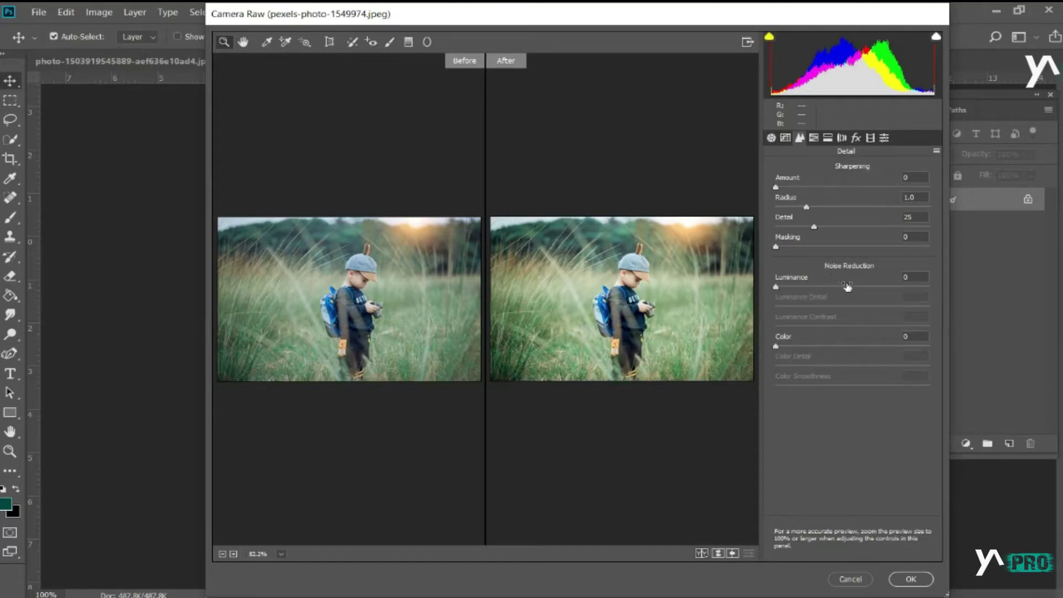
# Step: Set Noise Reduction Luminance 50, Luminance Detail 64 and Luminance Contrast 50
pyautogui.click(906, 281)
pyautogui.write('5')
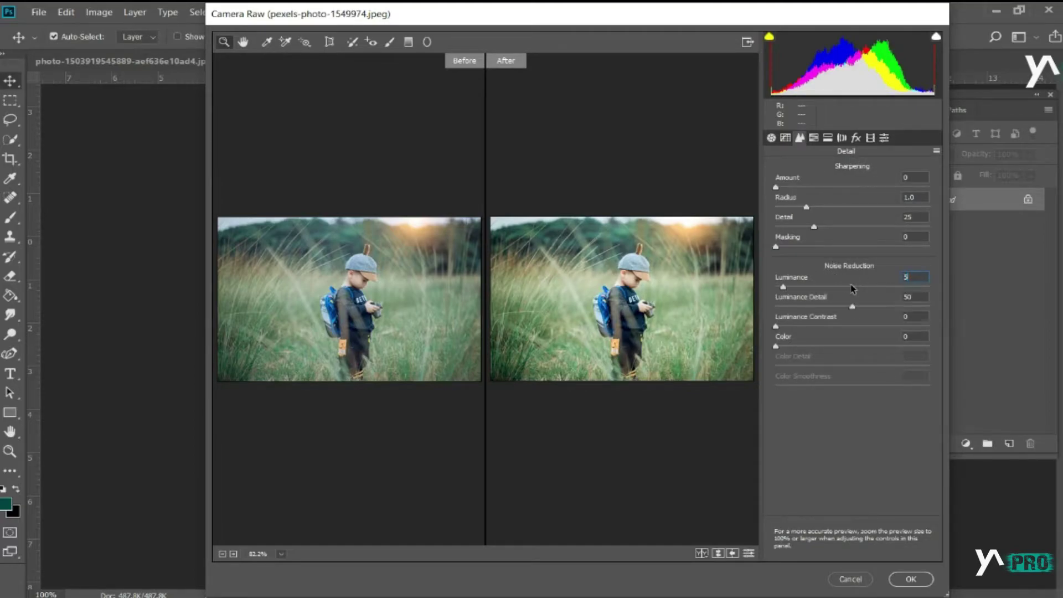
pyautogui.press('Tab')
pyautogui.click(917, 321)
pyautogui.write('0')
pyautogui.click(813, 137)
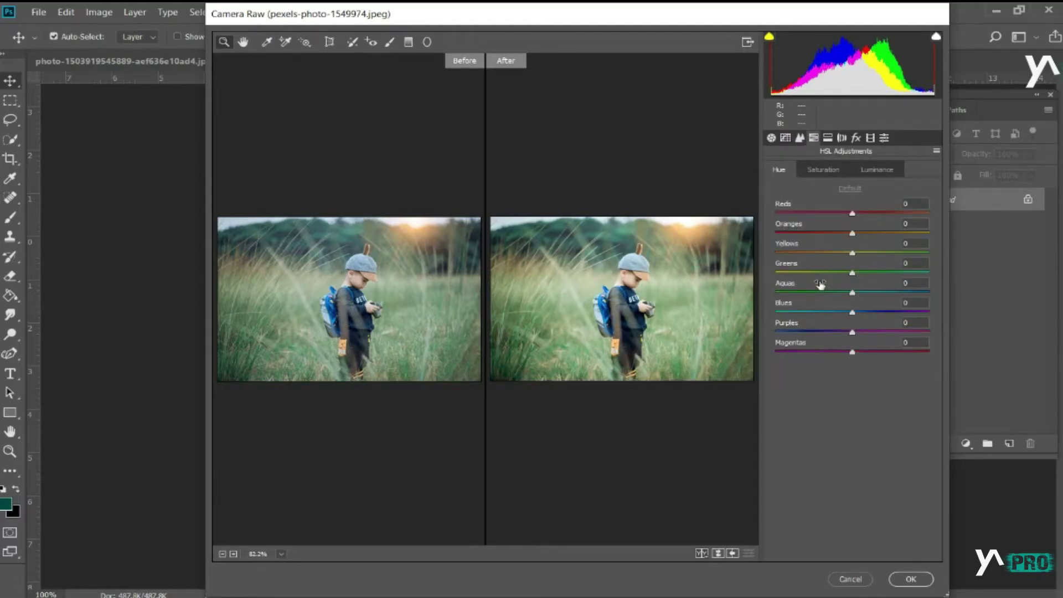
# Step: Shift hue Yellows -90, Reds +20; set saturation Greens/Aquas/Purples/Reds -100, Blues -78, Magentas -68, Oranges +14
pyautogui.moveTo(852, 253); pyautogui.dragTo(783, 253)
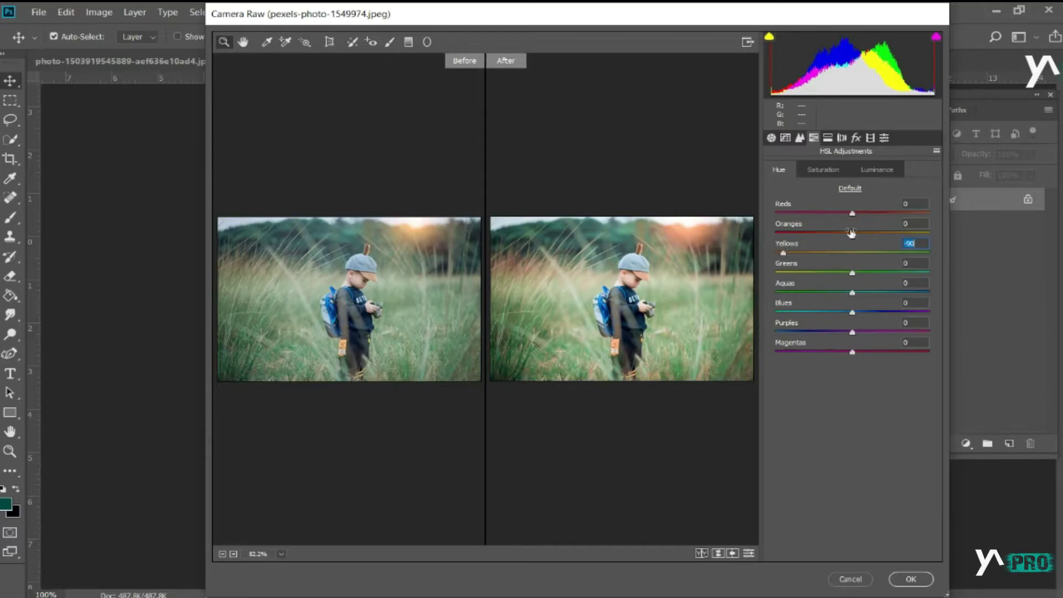
pyautogui.moveTo(852, 213); pyautogui.dragTo(864, 213)
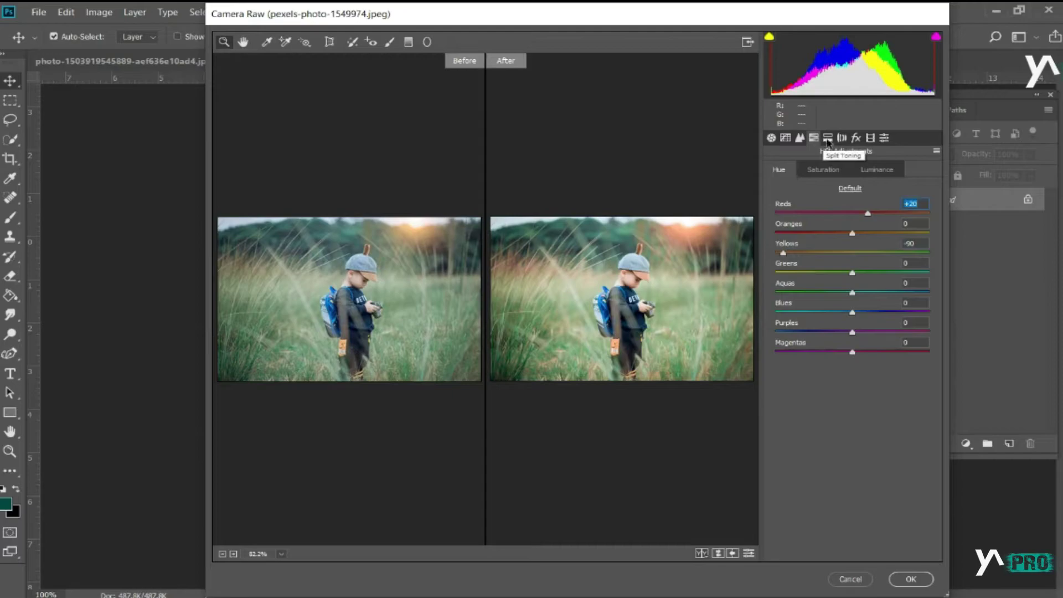
pyautogui.click(823, 169)
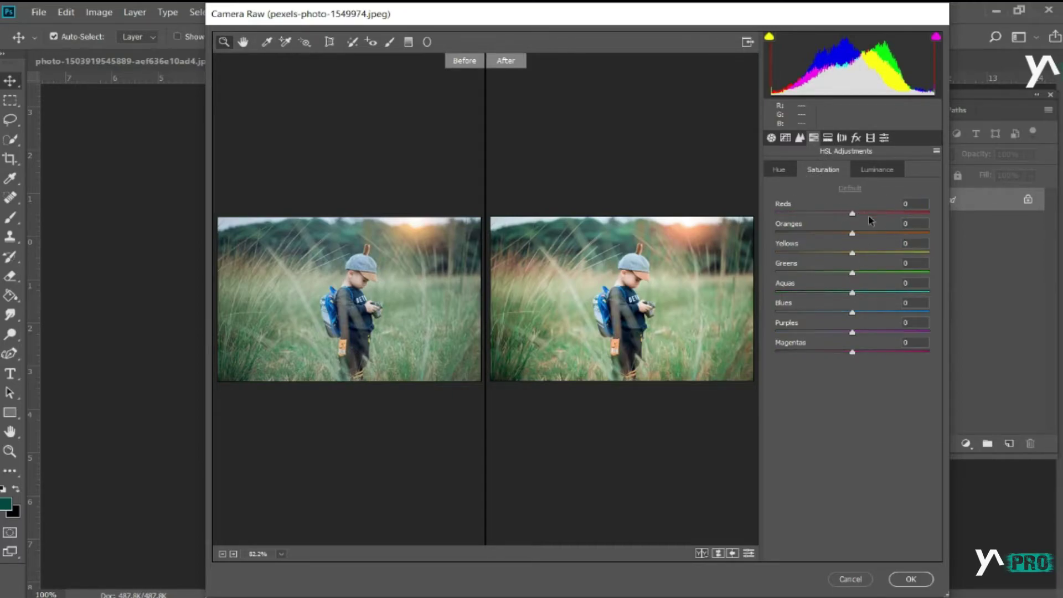
pyautogui.moveTo(852, 272); pyautogui.dragTo(775, 272)
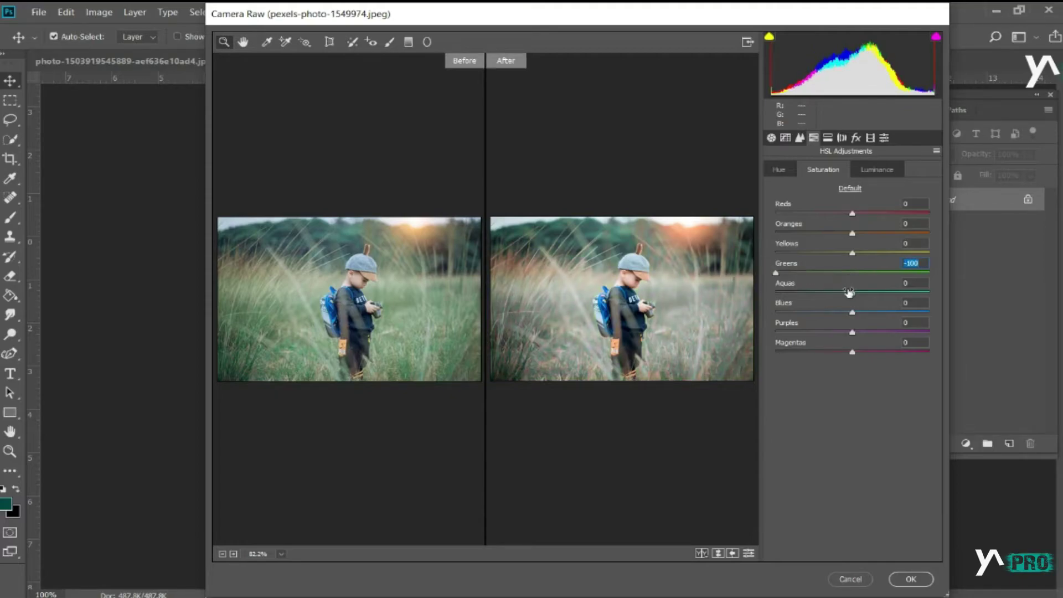
pyautogui.moveTo(848, 292); pyautogui.dragTo(776, 293)
pyautogui.click(788, 312)
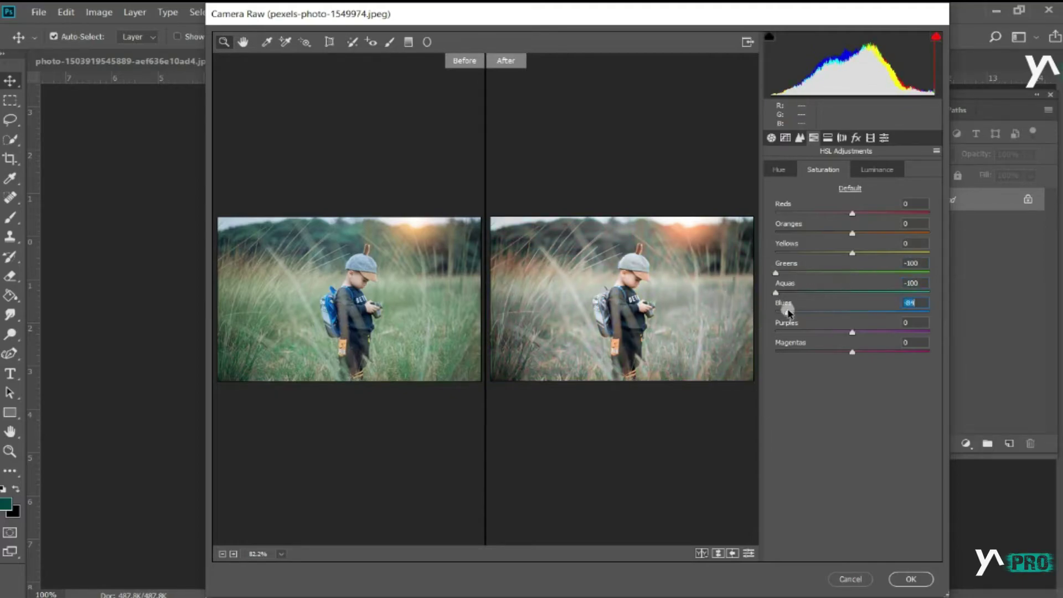
pyautogui.moveTo(787, 312); pyautogui.dragTo(776, 332)
pyautogui.click(800, 352)
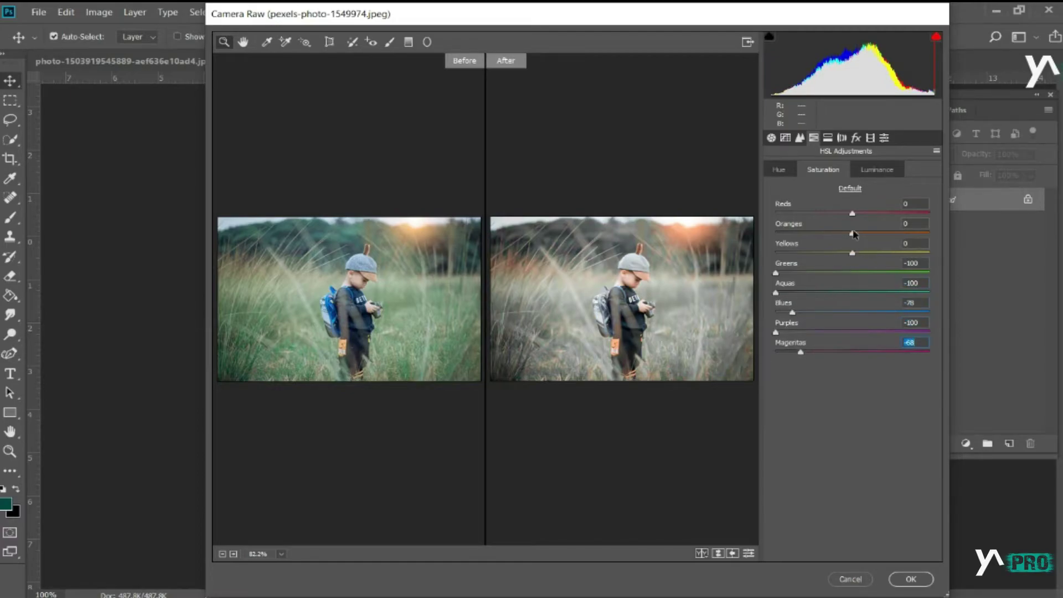
pyautogui.moveTo(852, 233)
pyautogui.mouseDown()
pyautogui.moveTo(864, 233)
pyautogui.moveTo(814, 252)
pyautogui.moveTo(826, 266)
pyautogui.mouseUp()
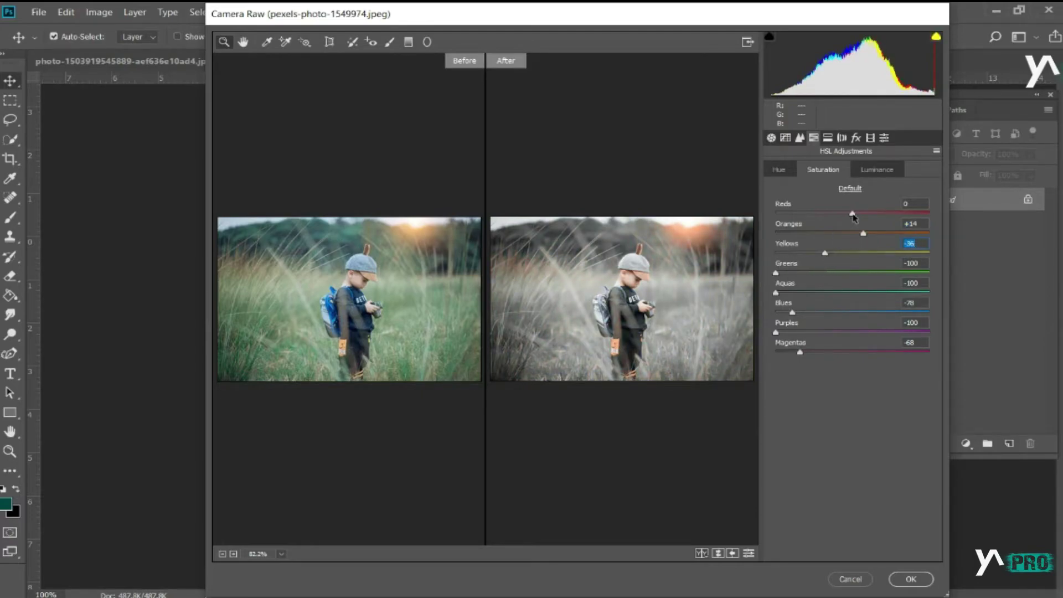
pyautogui.moveTo(861, 218); pyautogui.dragTo(776, 218)
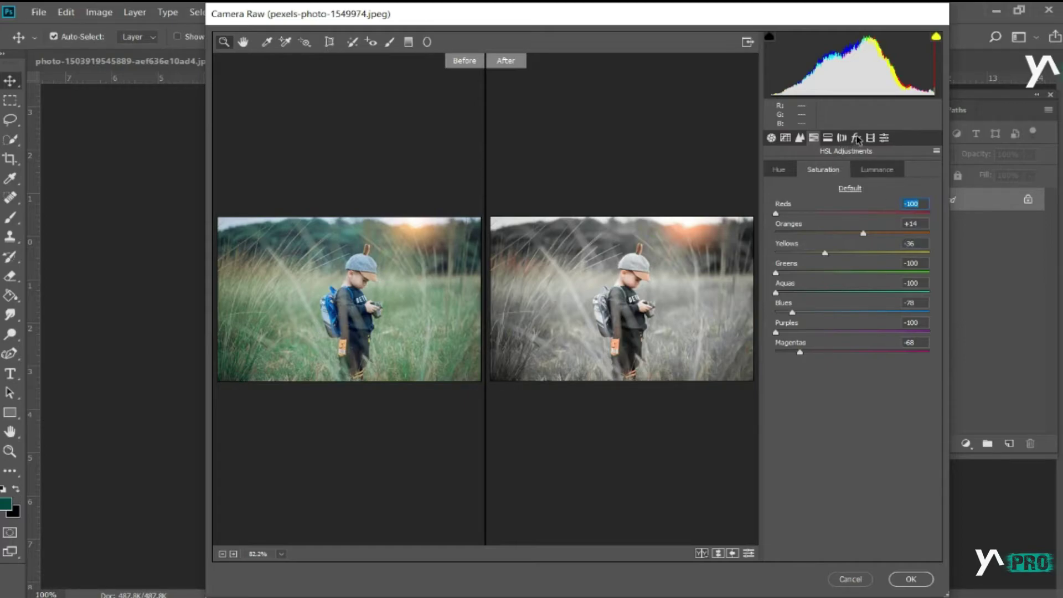
# Step: Add a post-crop vignette with Amount -16, Midpoint 53 and Roundness +3
pyautogui.click(856, 137)
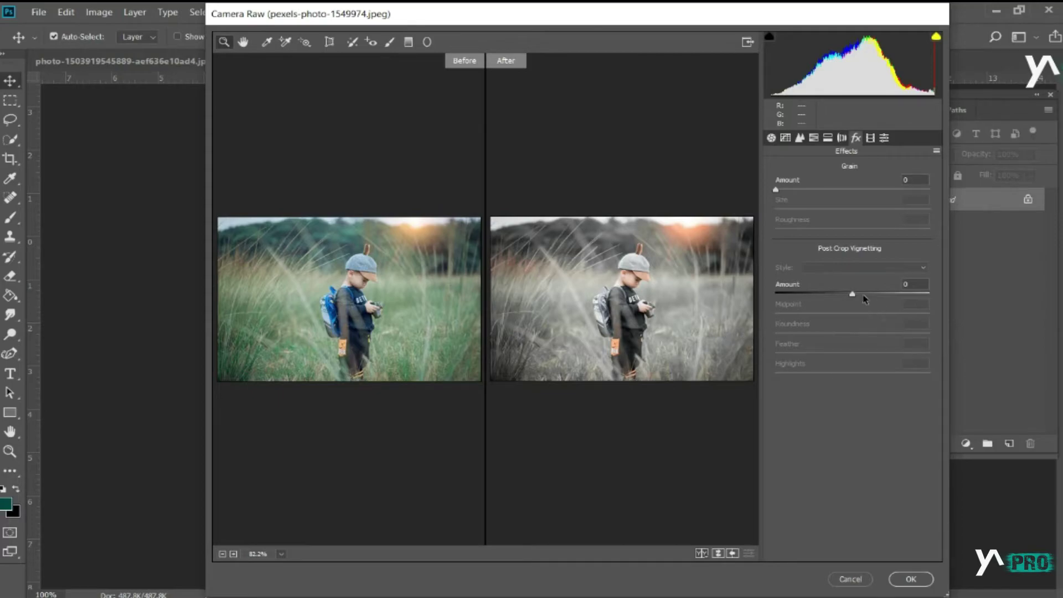
pyautogui.moveTo(855, 299); pyautogui.dragTo(845, 298)
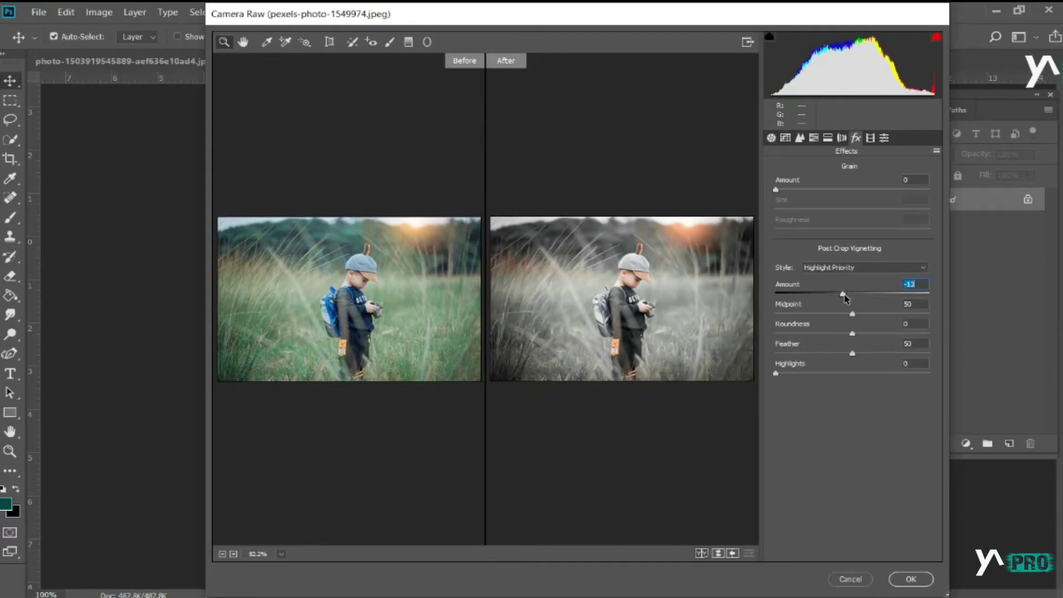
pyautogui.moveTo(848, 299); pyautogui.dragTo(834, 298)
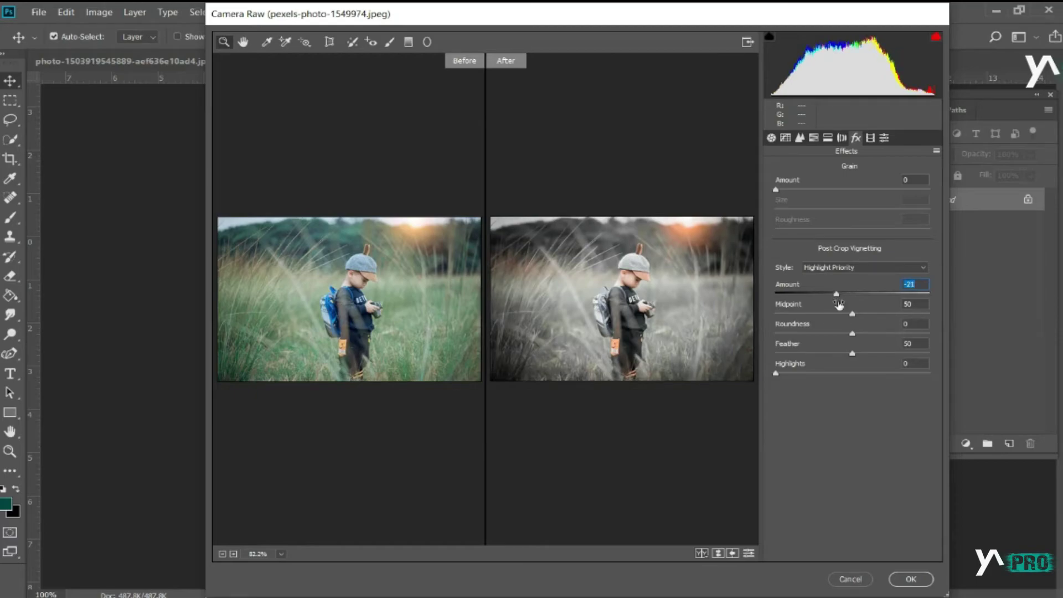
pyautogui.click(852, 314)
pyautogui.moveTo(854, 320); pyautogui.dragTo(839, 294)
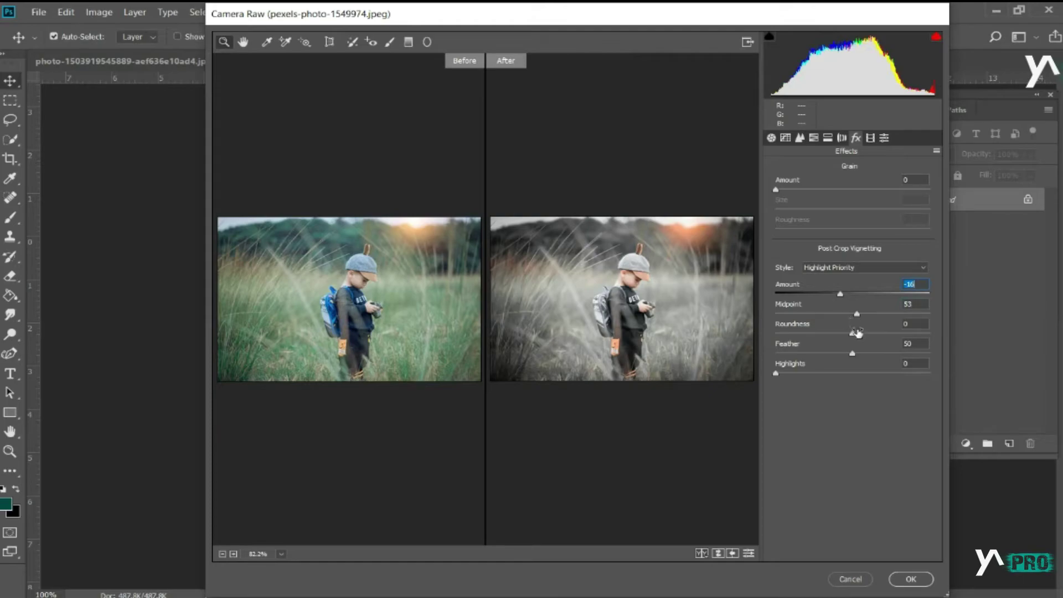
pyautogui.moveTo(852, 333); pyautogui.dragTo(858, 334)
# Step: Lift the Point curve's black point to Output 22 and lower a midtone point to Input 99 / Output 88
pyautogui.click(786, 138)
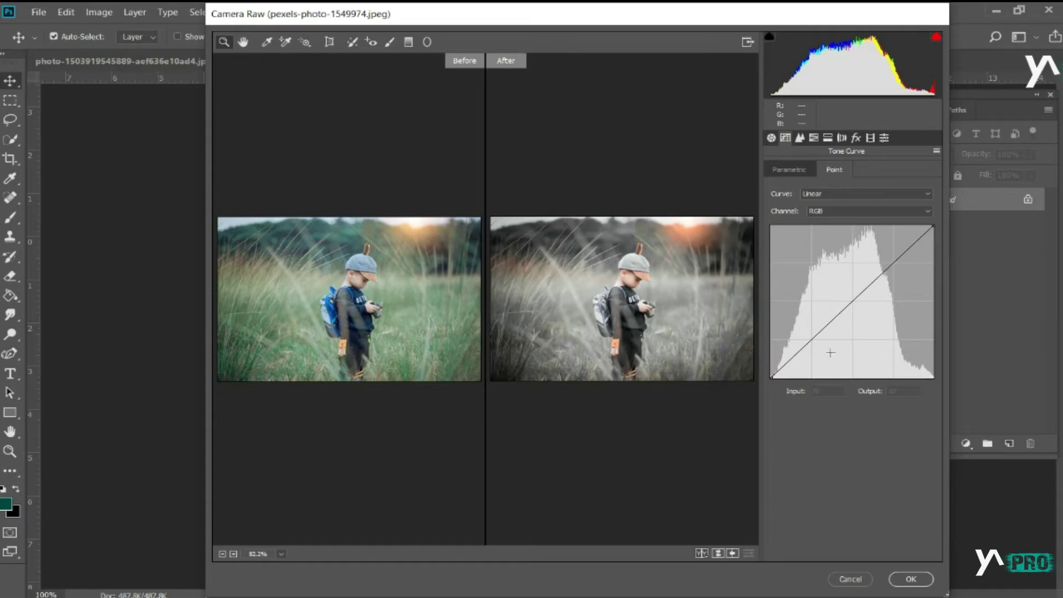
pyautogui.click(830, 324)
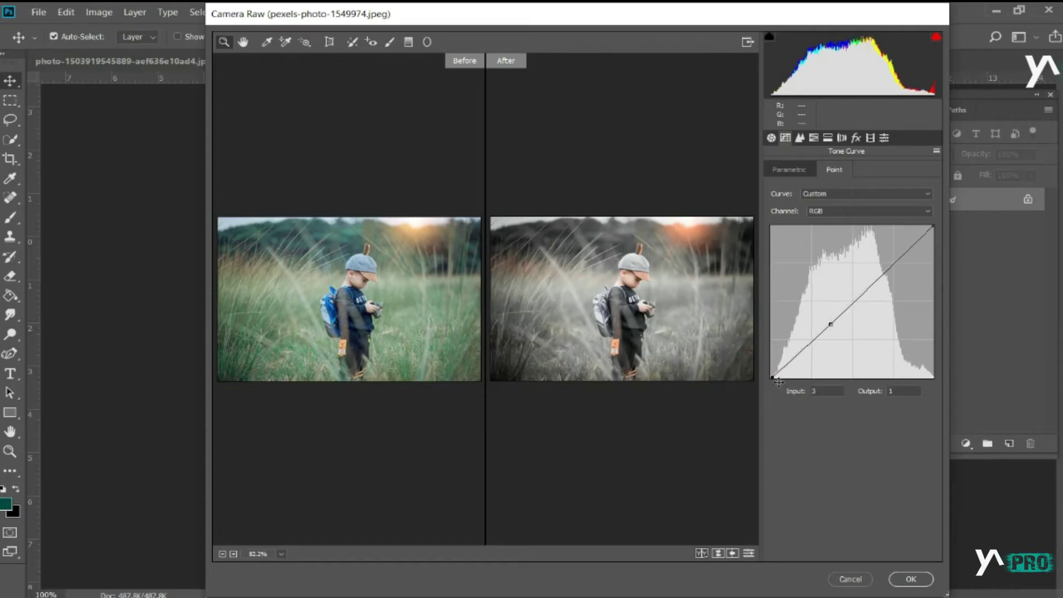
pyautogui.moveTo(778, 381); pyautogui.dragTo(774, 368)
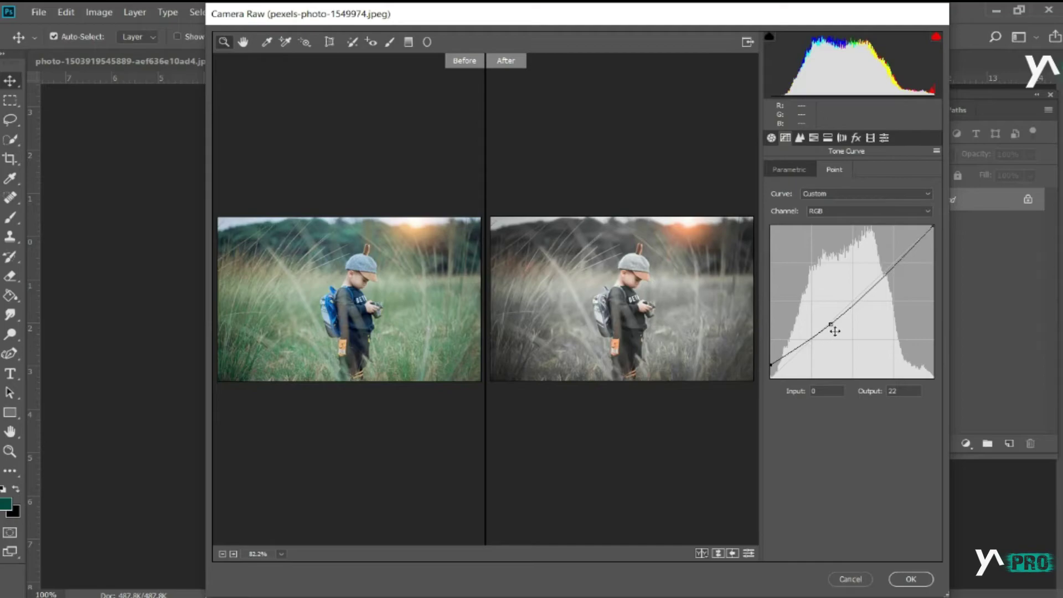
pyautogui.moveTo(836, 327); pyautogui.dragTo(841, 331)
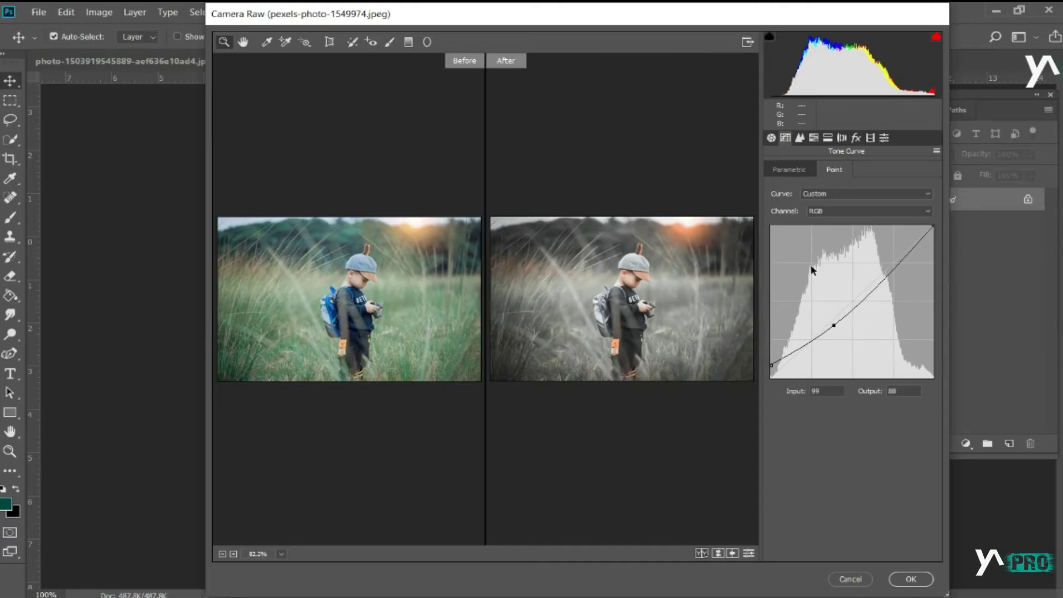
# Step: Save all current Camera Raw settings as preset 'uihj', then cancel the filter
pyautogui.click(938, 153)
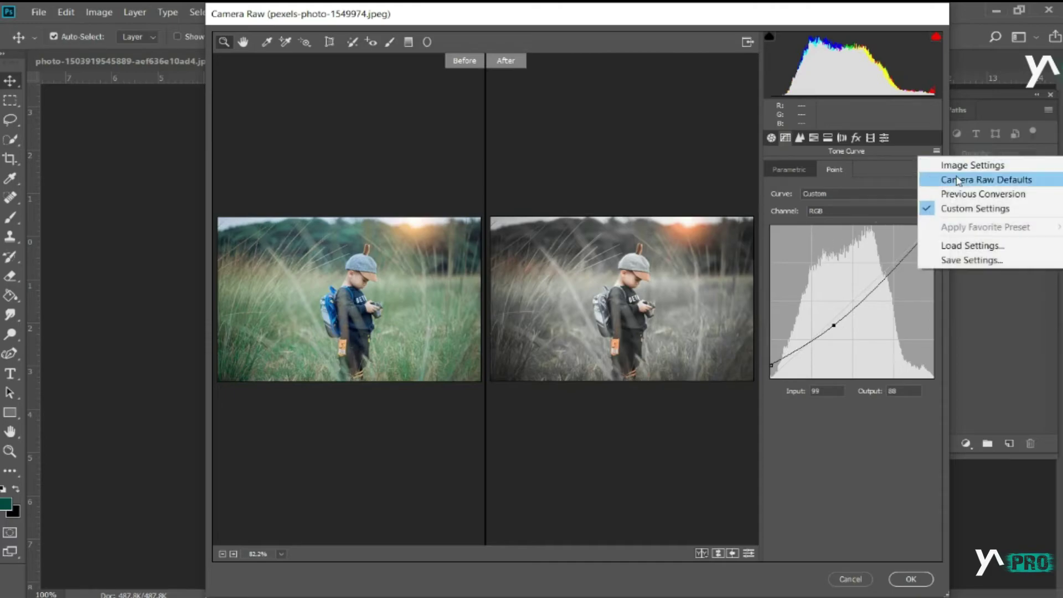
pyautogui.click(971, 262)
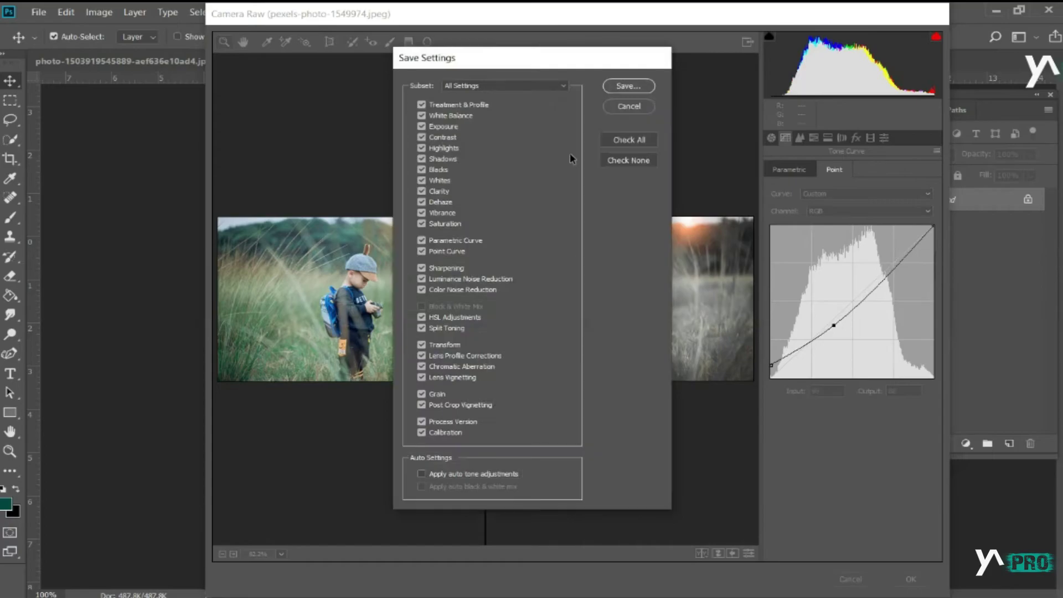
pyautogui.click(631, 87)
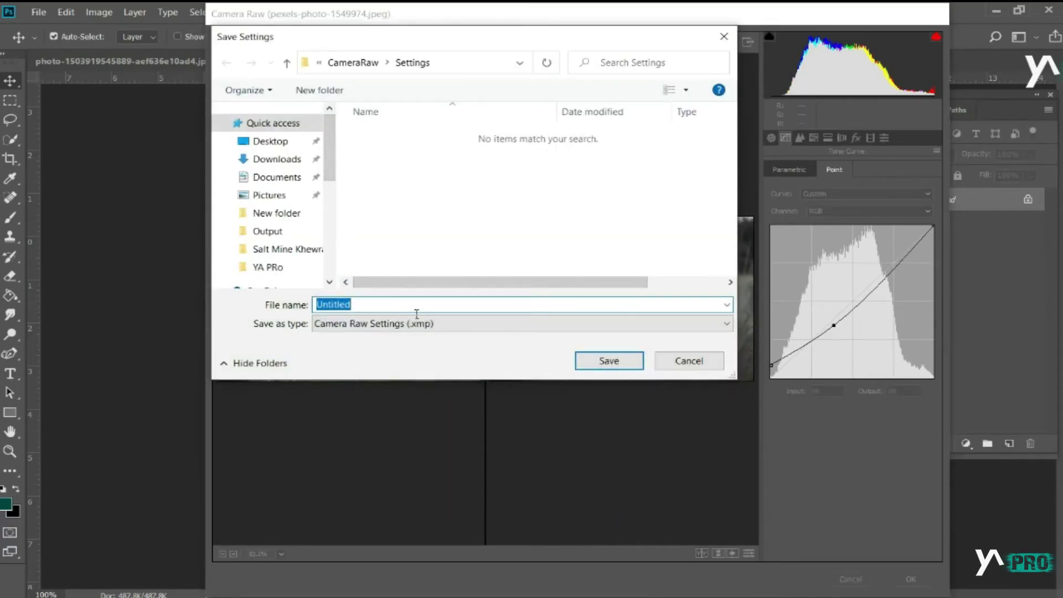
pyautogui.write('uihj')
pyautogui.press('Return')
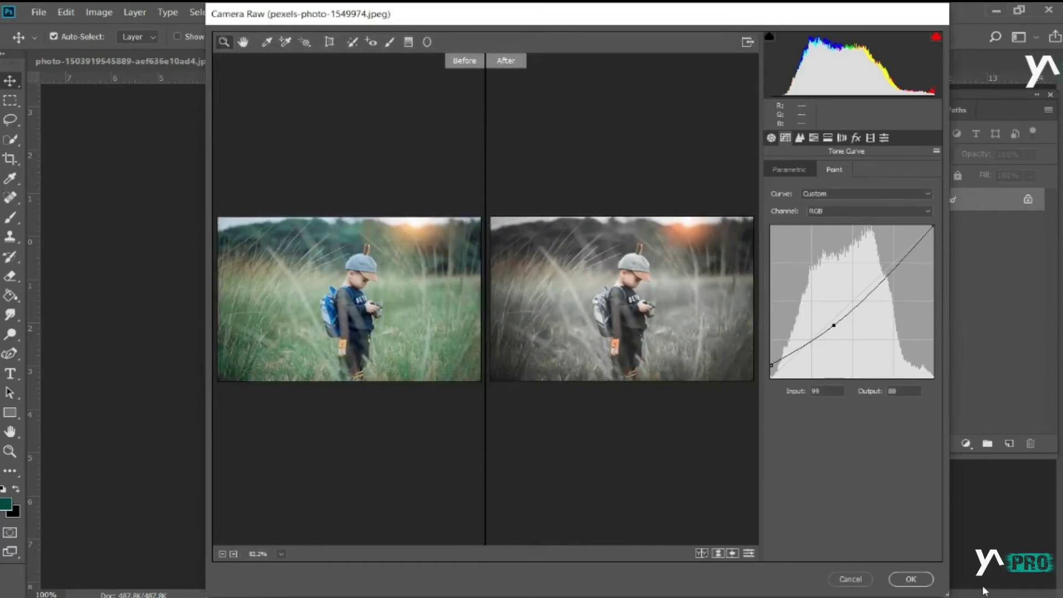
pyautogui.click(849, 580)
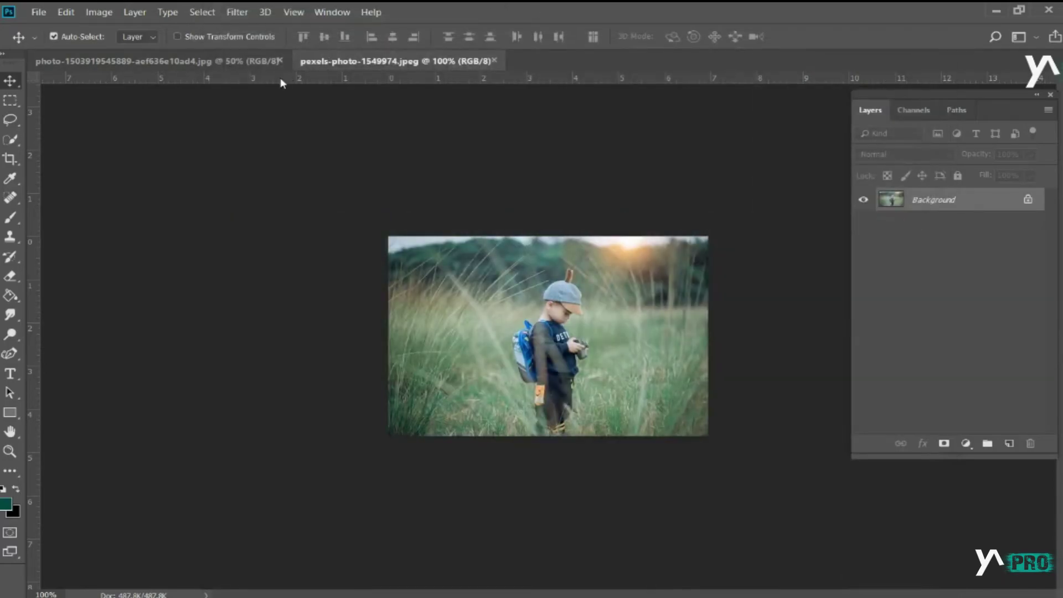
# Step: Open Camera Raw on the yellow-coat photo and apply the uihj preset
pyautogui.click(218, 60)
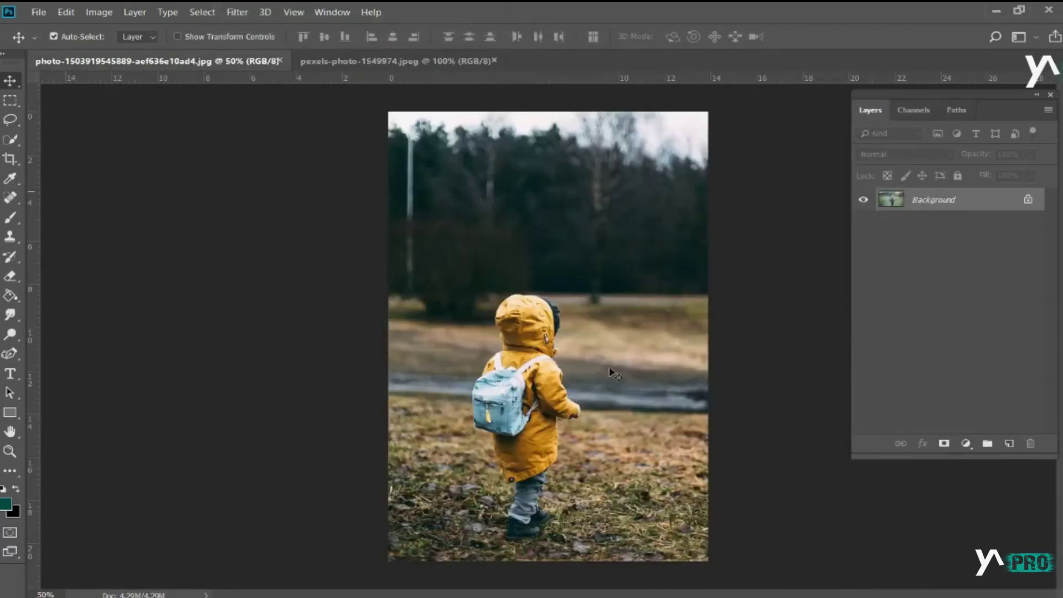
pyautogui.click(242, 11)
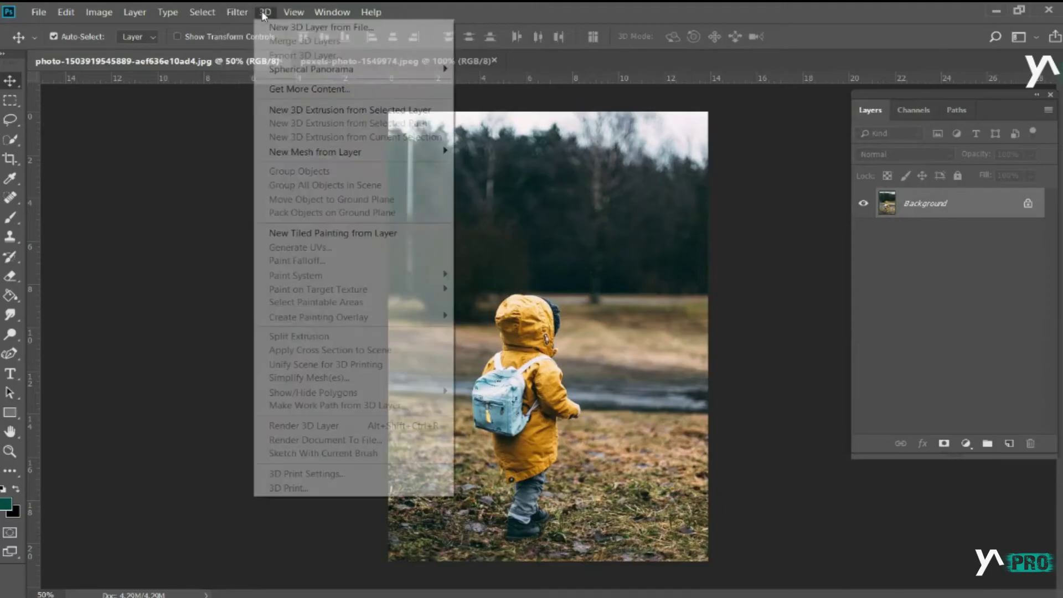
pyautogui.moveTo(237, 12)
pyautogui.click(282, 96)
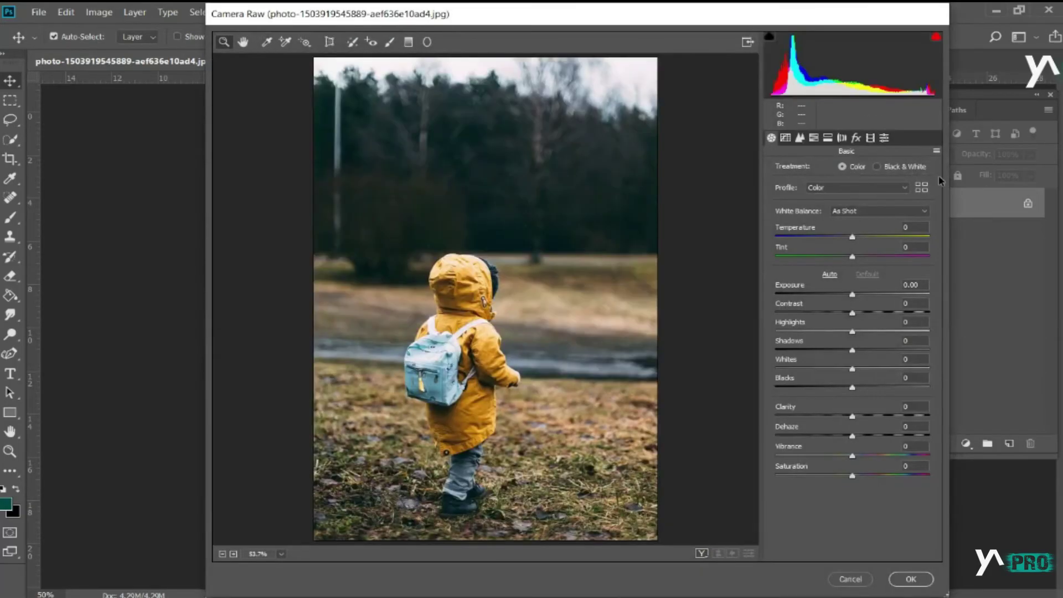
pyautogui.click(885, 138)
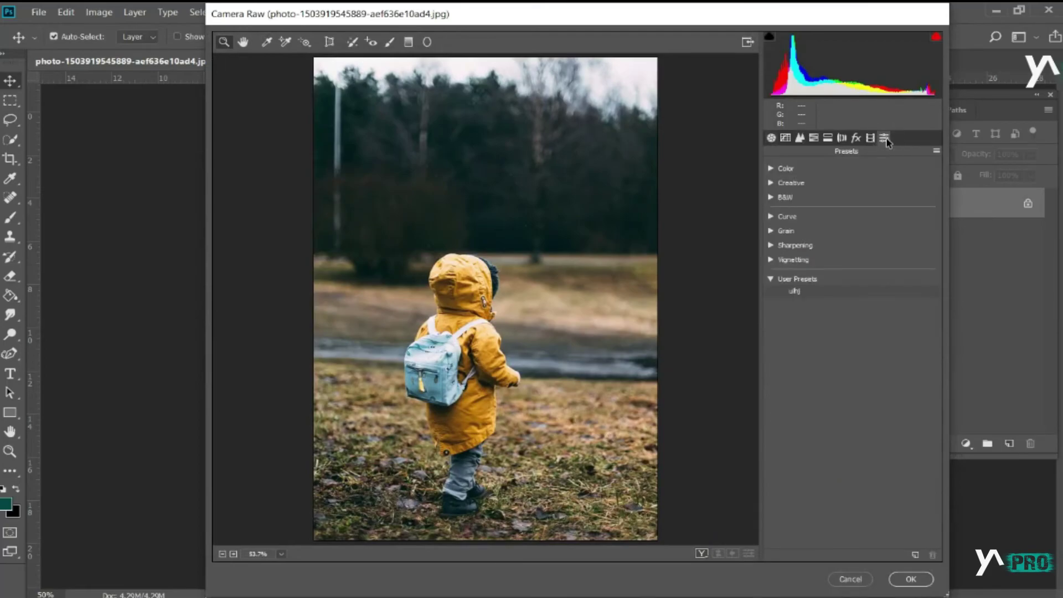
pyautogui.click(780, 294)
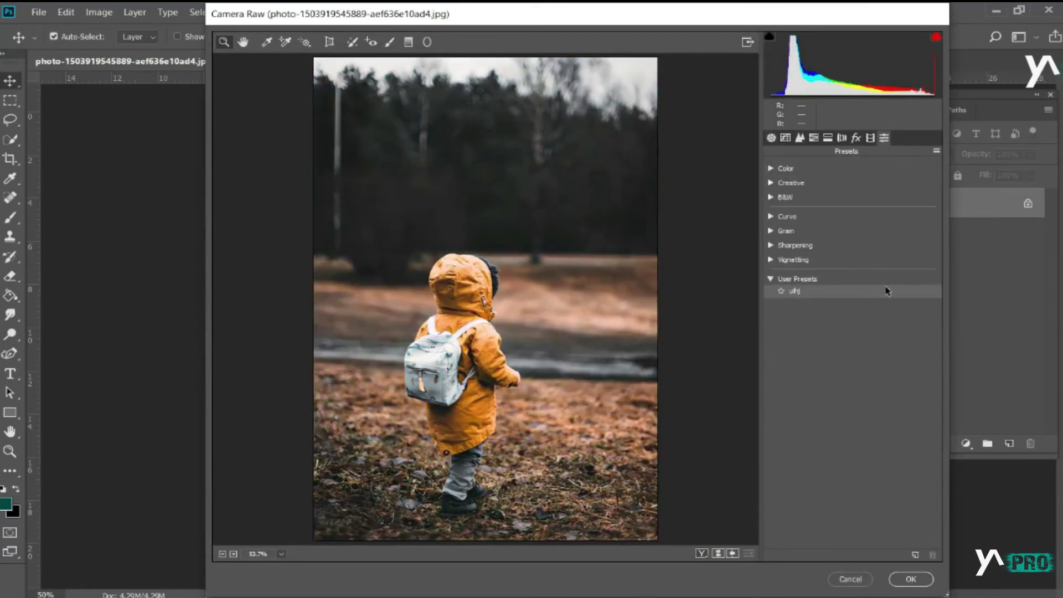
pyautogui.click(801, 293)
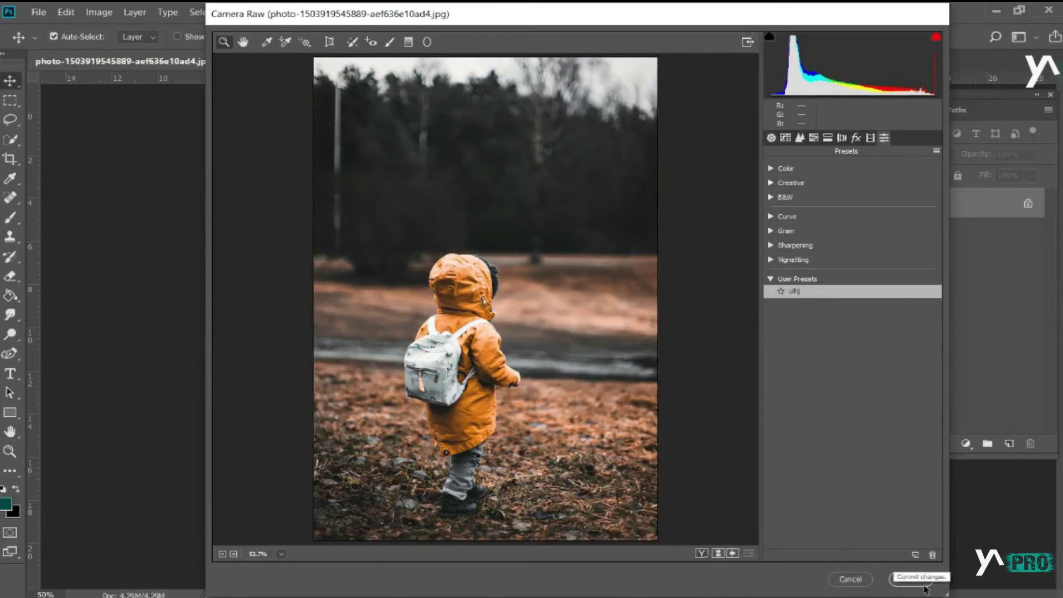
# Step: Compare before/after, confirm the look with OK, then reopen Camera Raw
pyautogui.click(701, 553)
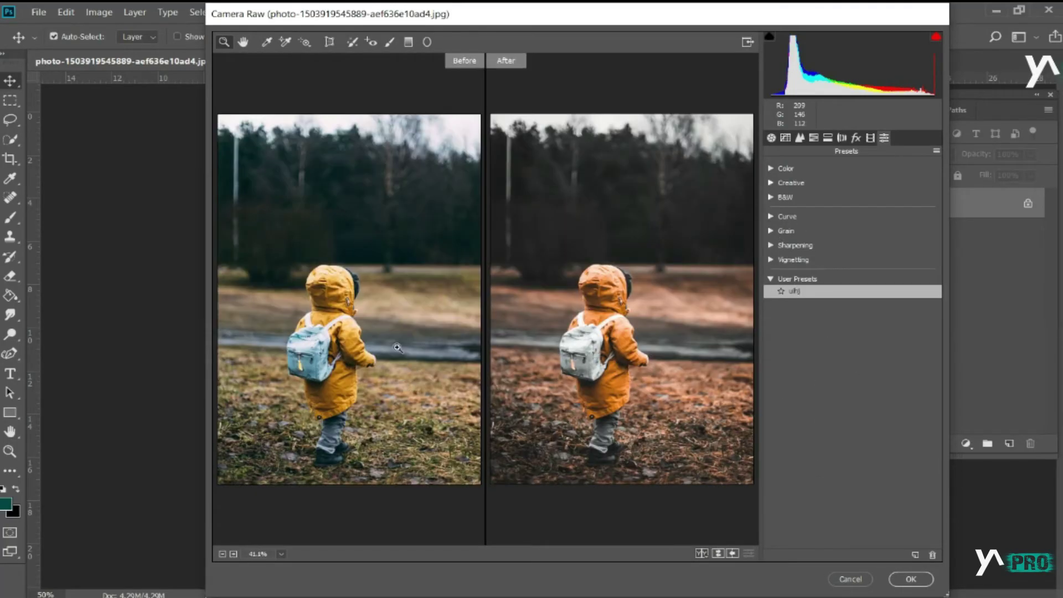
pyautogui.click(911, 578)
pyautogui.hotkey('ctrl', 'shift', 'a')
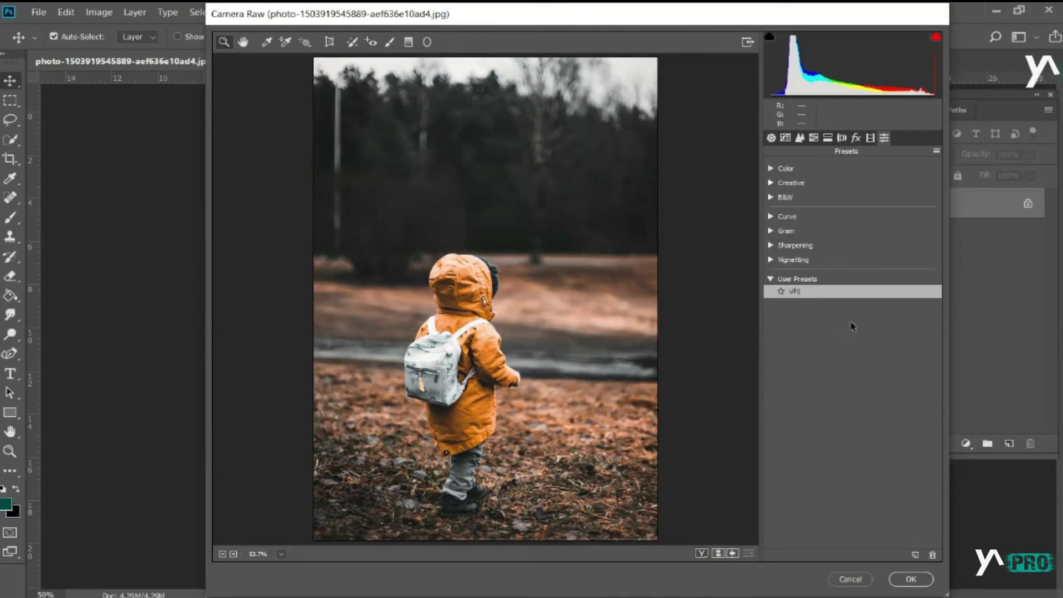
# Step: Check the preset's Basic and HSL Saturation values, then close Camera Raw keeping the edits
pyautogui.click(772, 137)
pyautogui.click(813, 137)
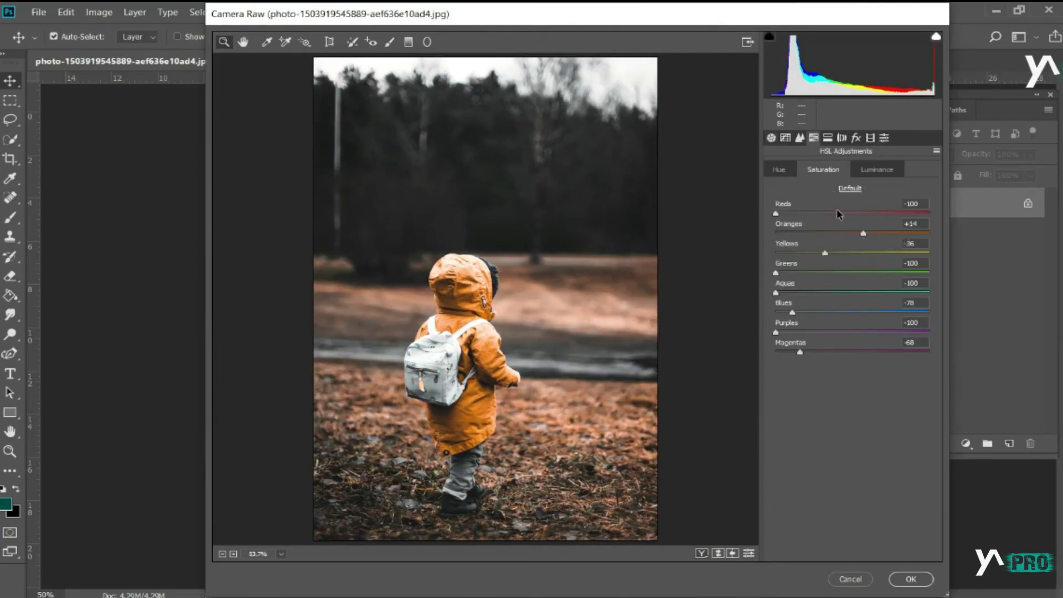
pyautogui.press('Return')
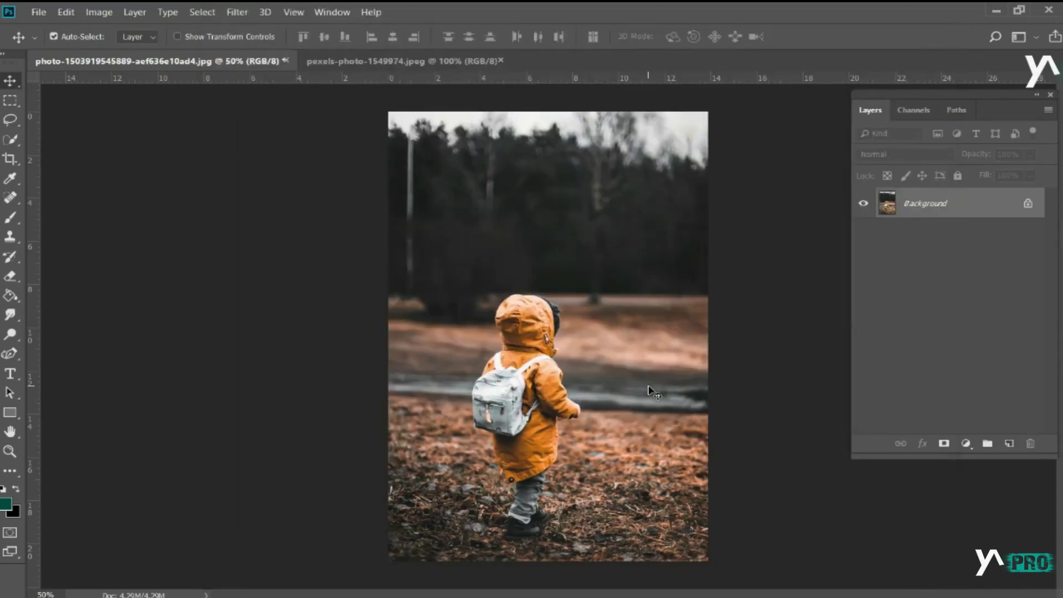